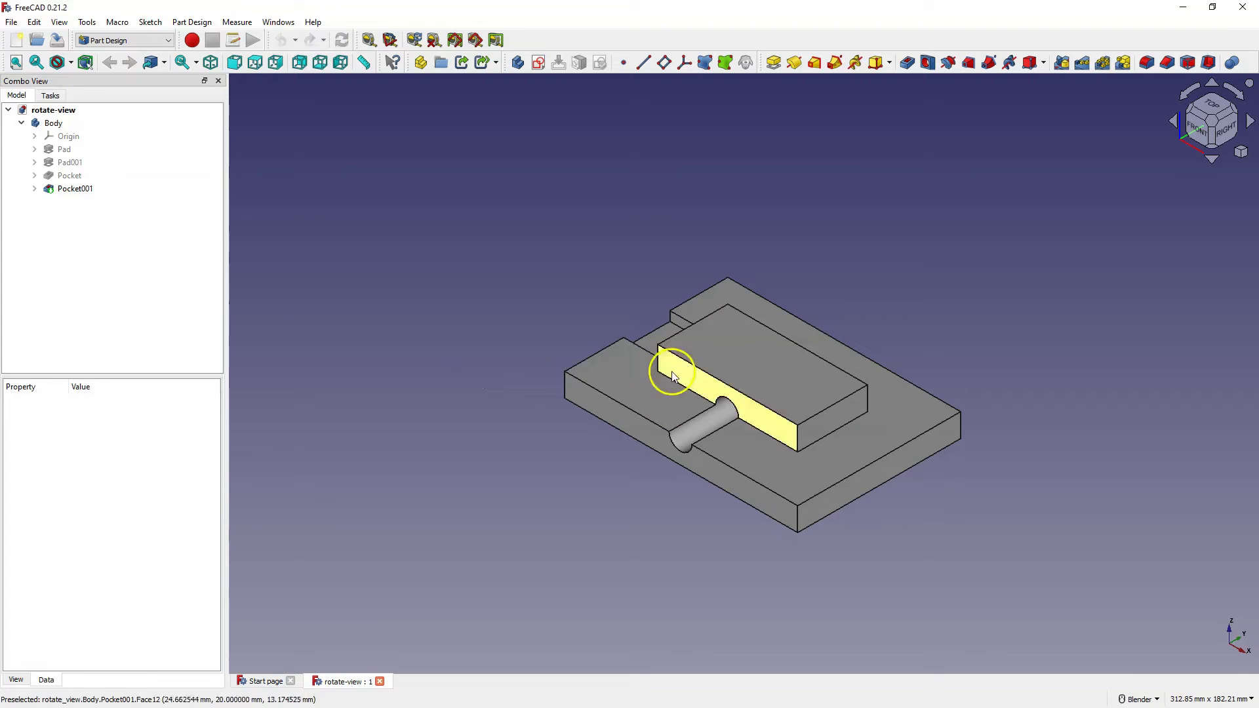
Step: Orbit the block body under Blender navigation to a steeper, top-down angle
middle_click_drag(890, 304, 955, 328)
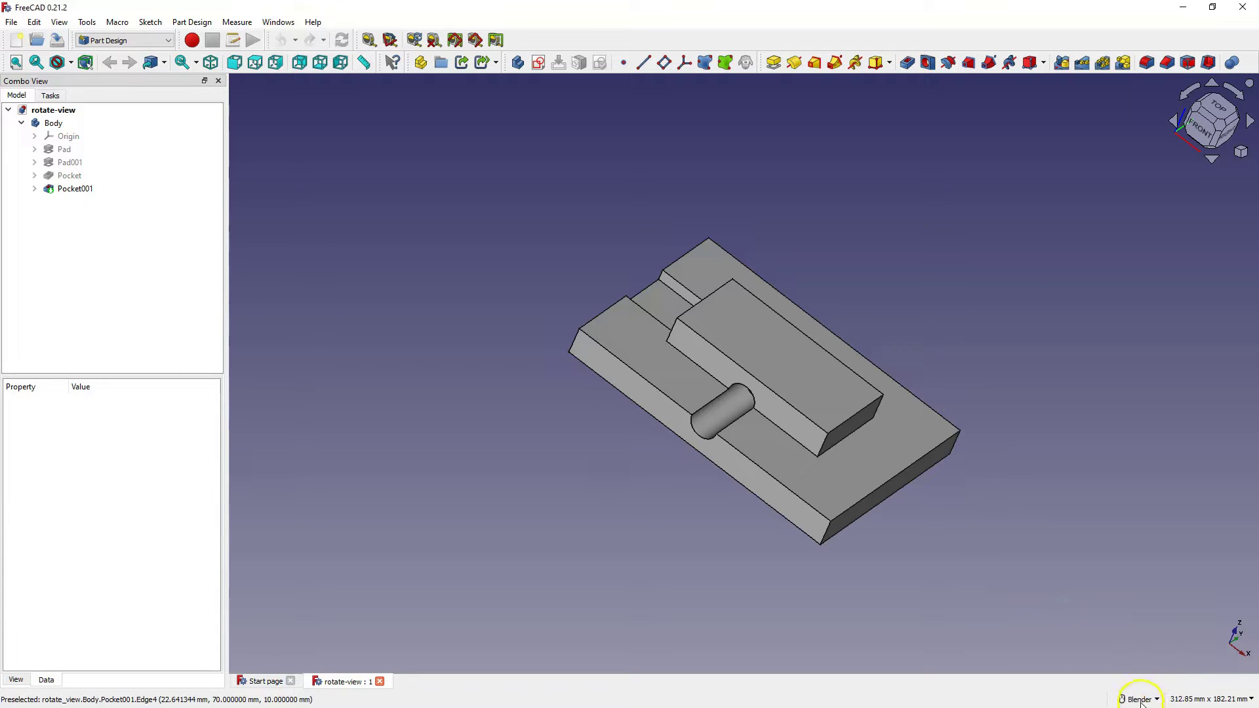
Step: Switch the 3D navigation style from Blender to CAD
mouse_move(1141, 702)
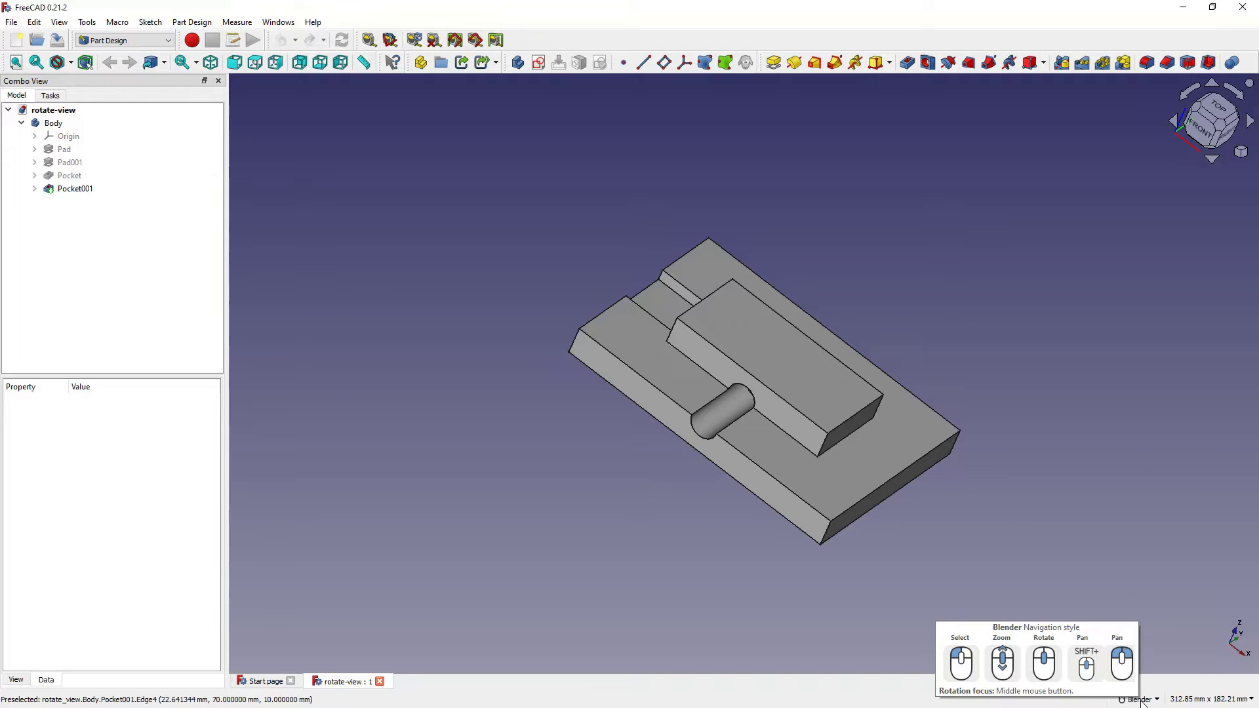
left_click(1142, 700)
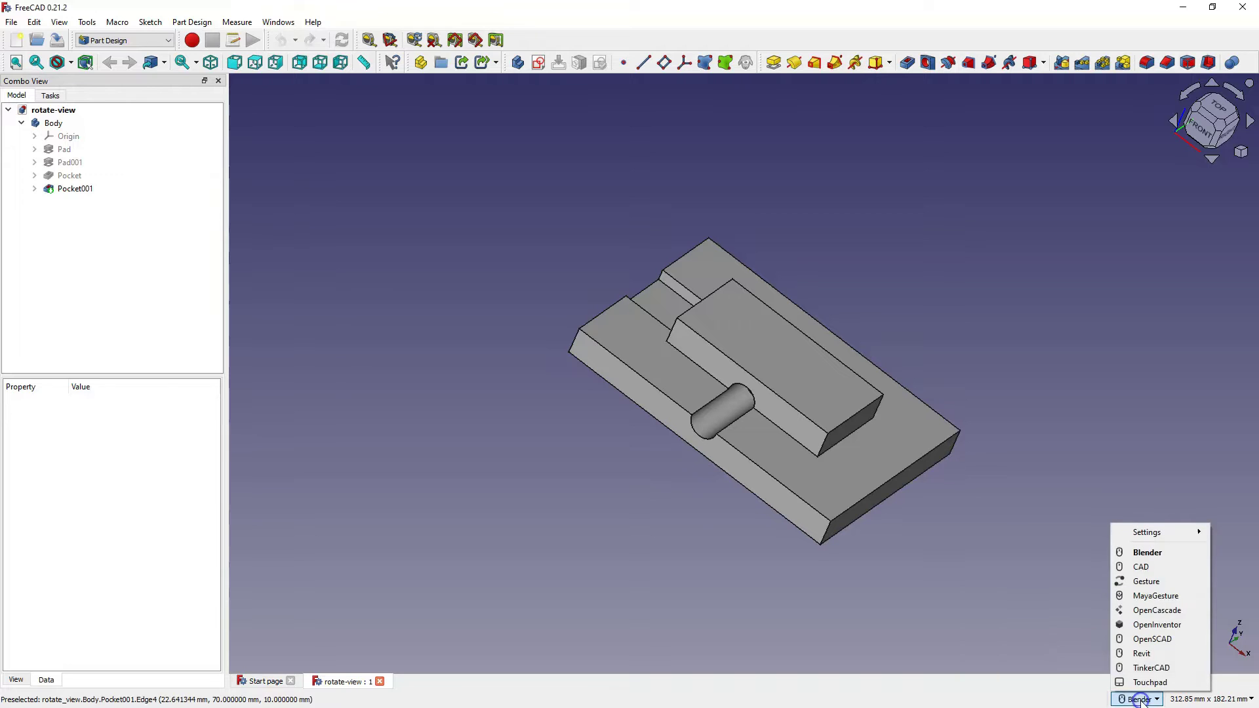
left_click(1155, 571)
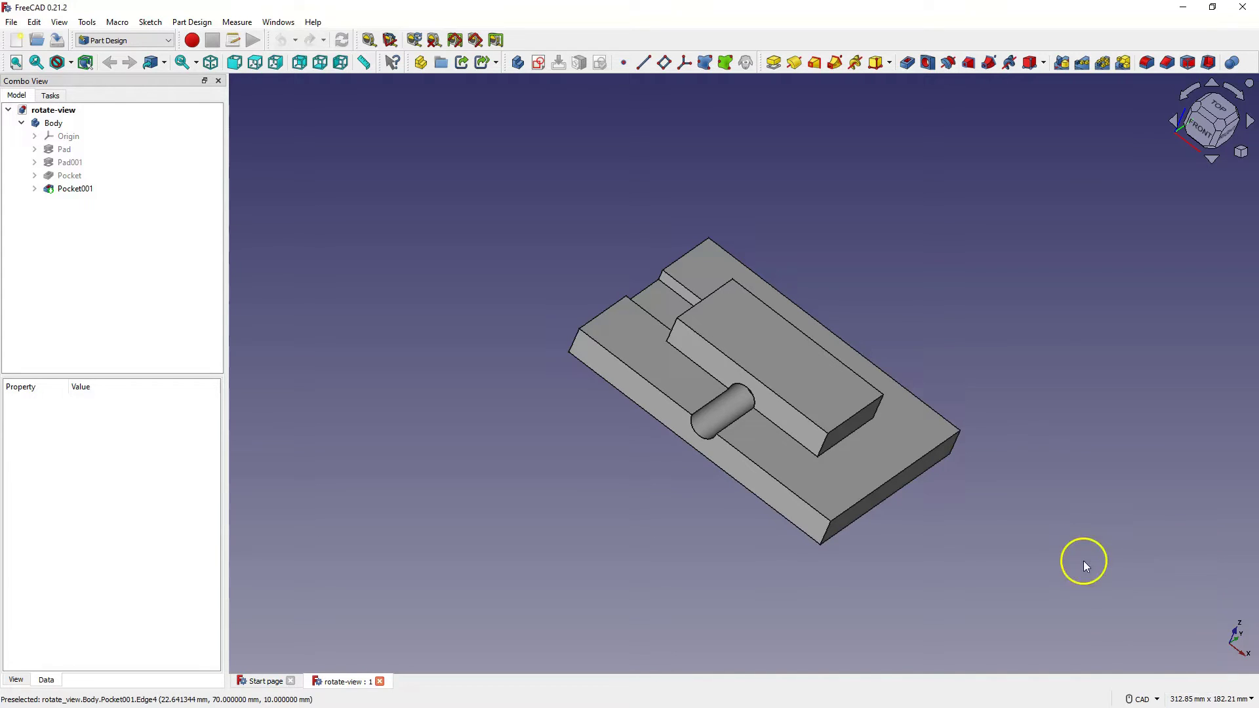
Step: Pan the part up-left and orbit it from above, then restore Blender navigation
middle_click_drag(1062, 511, 843, 472)
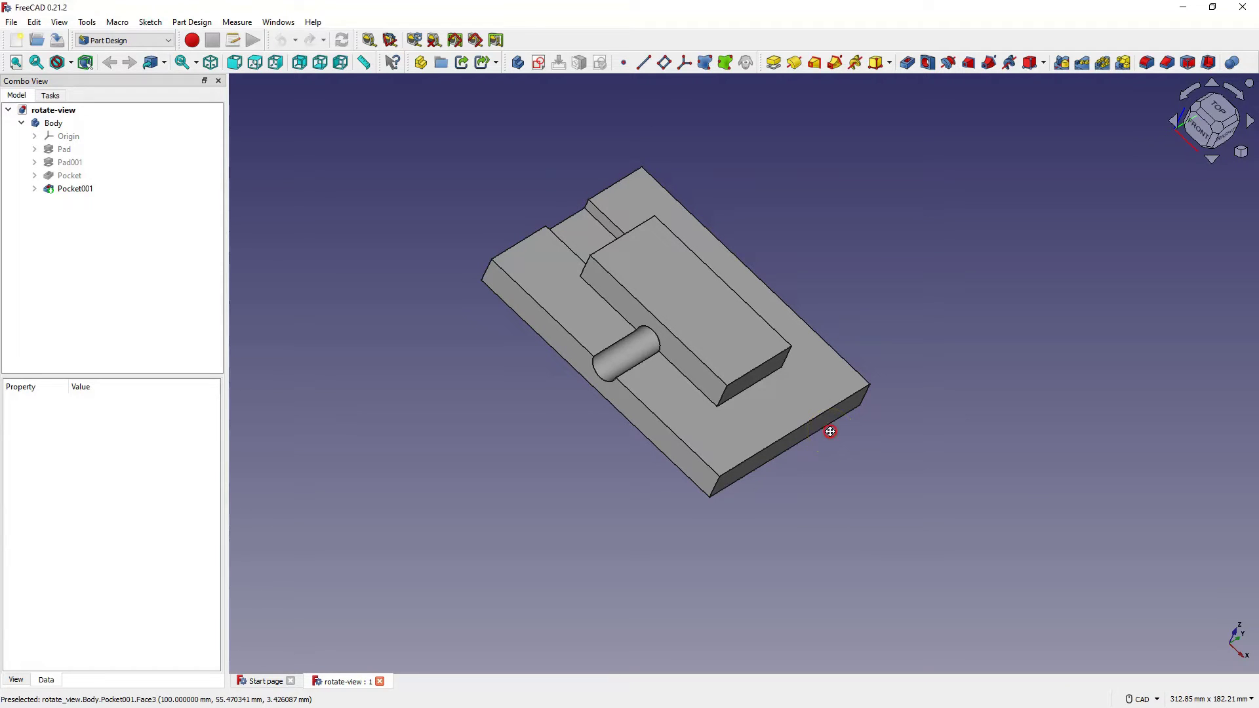
middle_click_drag(830, 431, 778, 424)
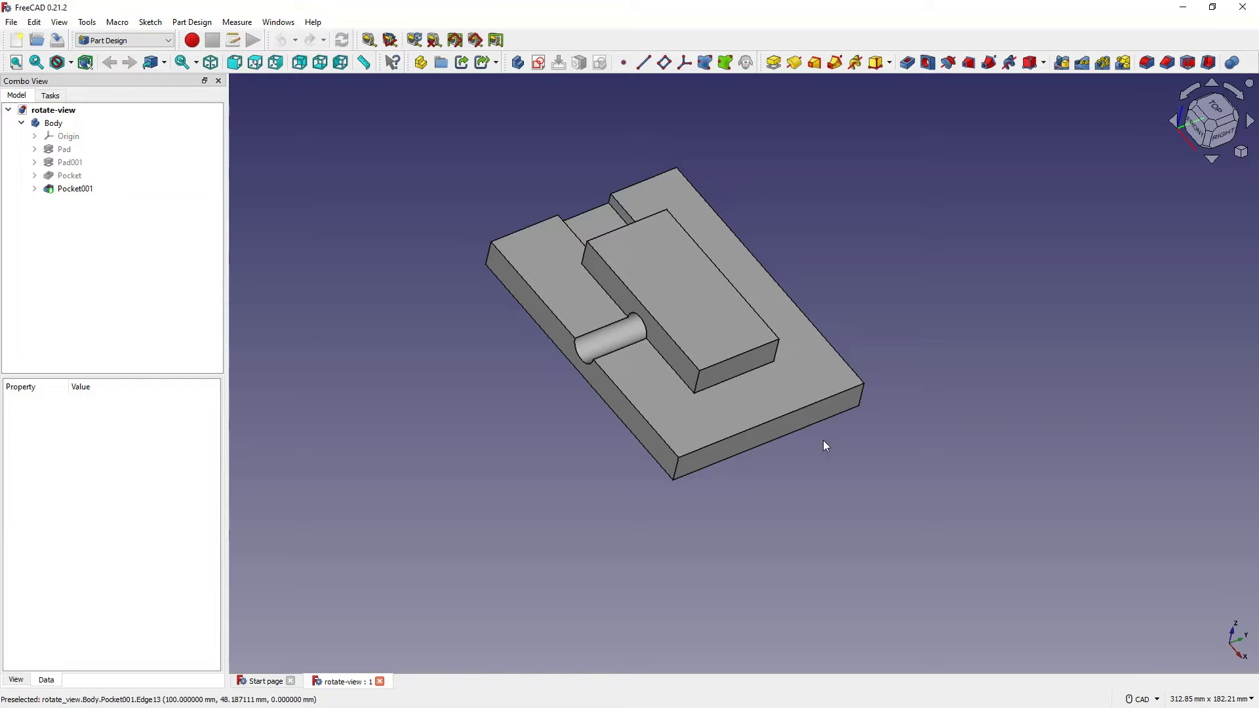
left_click(1141, 699)
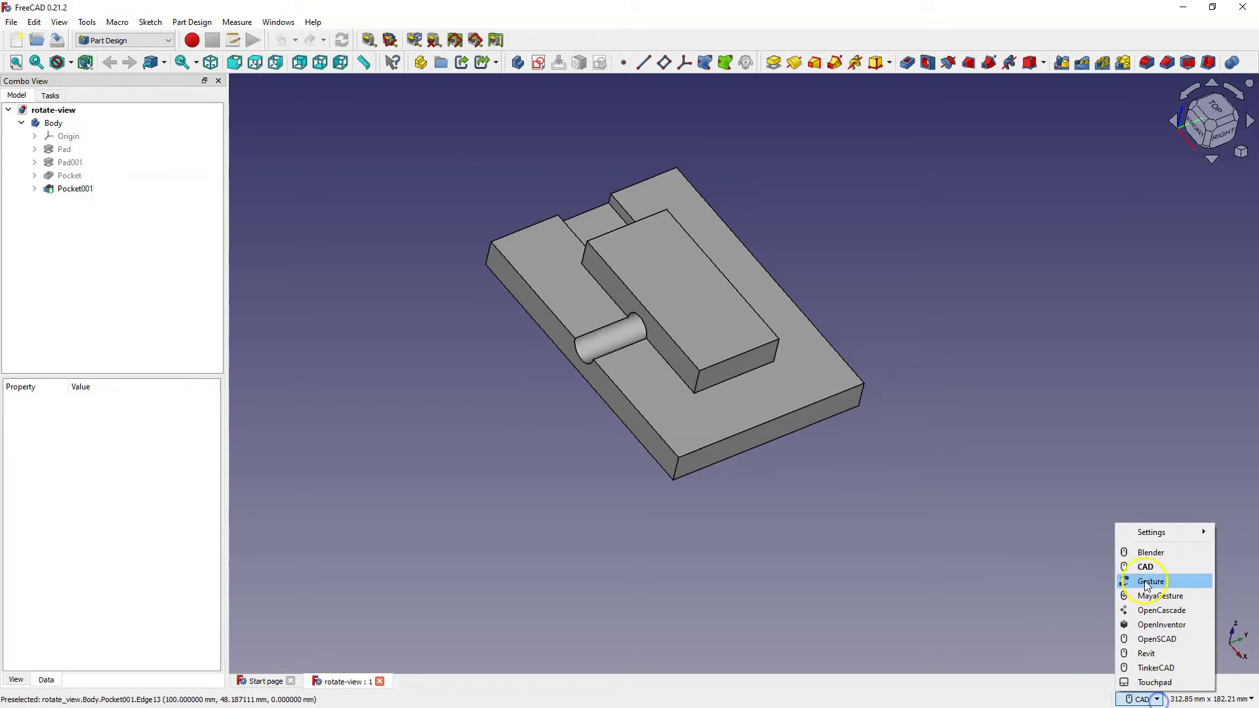
left_click(1150, 552)
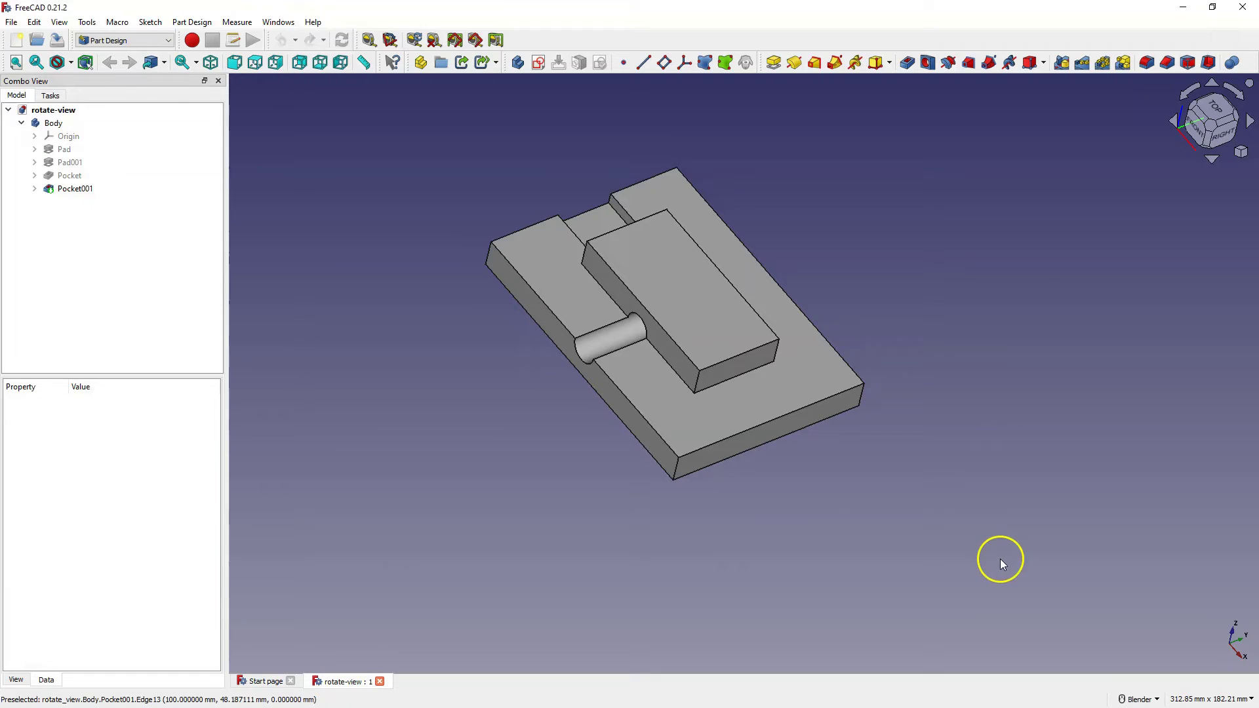
Step: Cycle the part through isometric, front, top, right, rear and bottom views, back to isometric
middle_click_drag(315, 144, 382, 223)
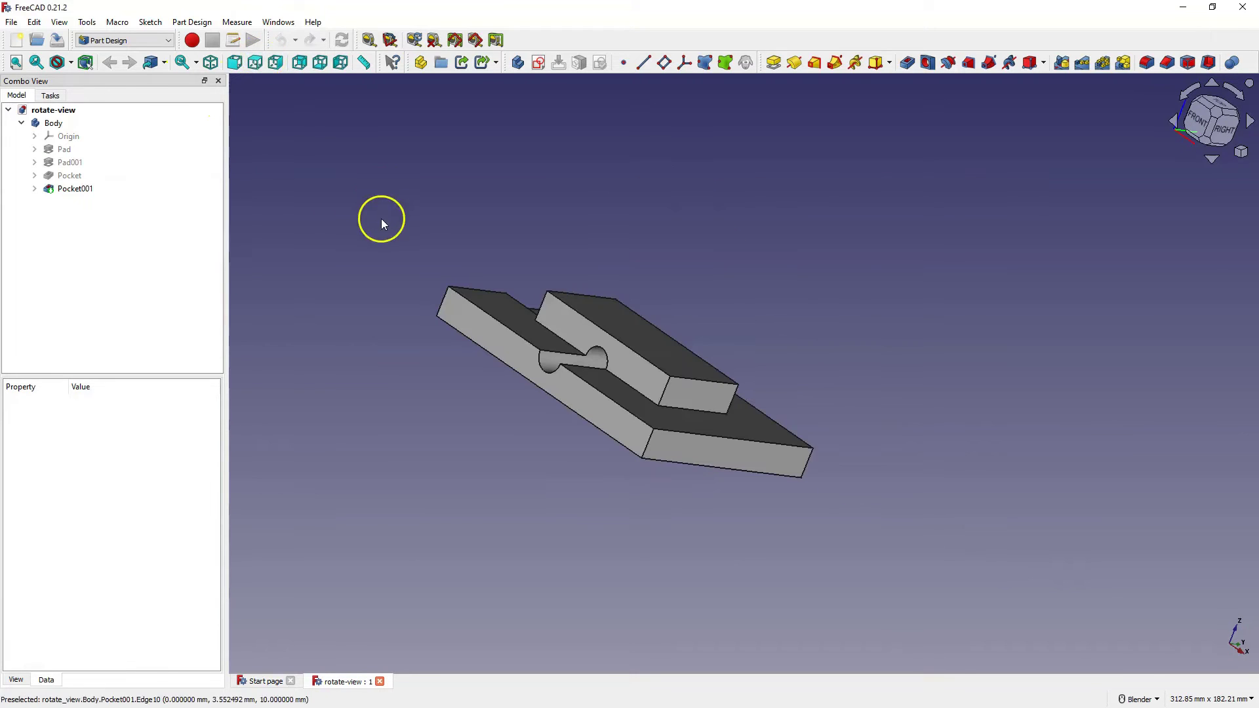
left_click(211, 62)
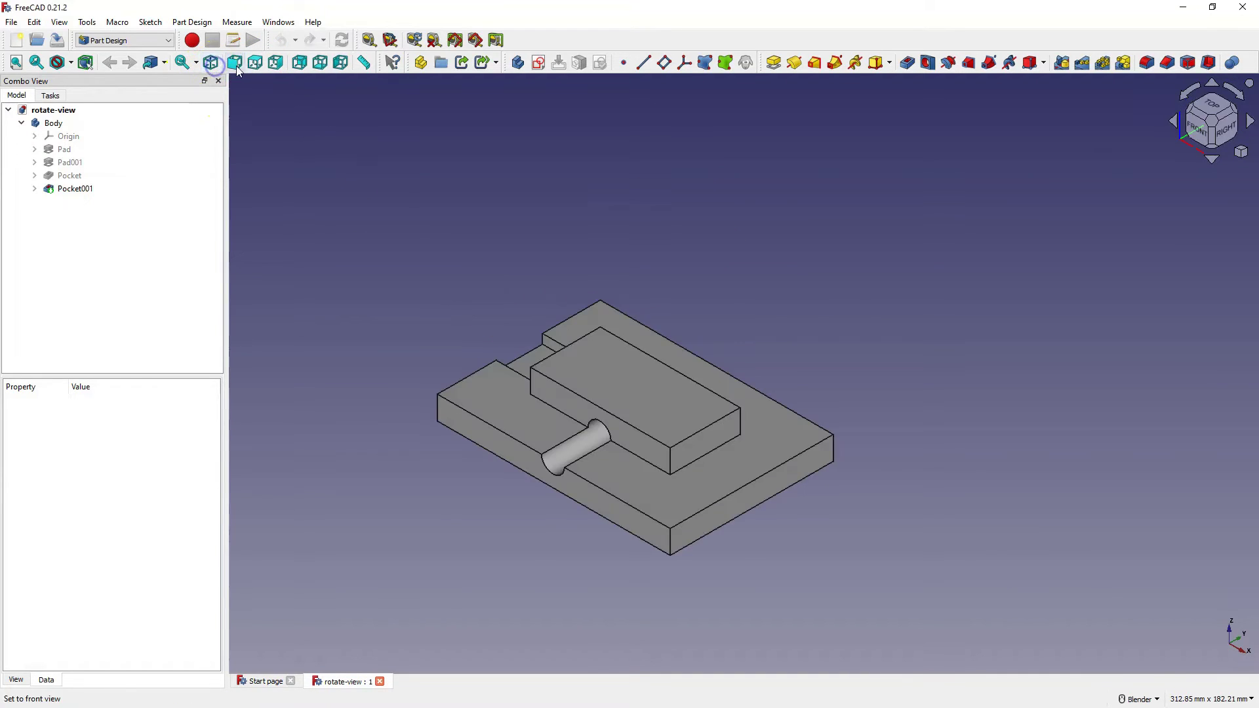
left_click(234, 62)
left_click(255, 62)
left_click(276, 62)
left_click(300, 62)
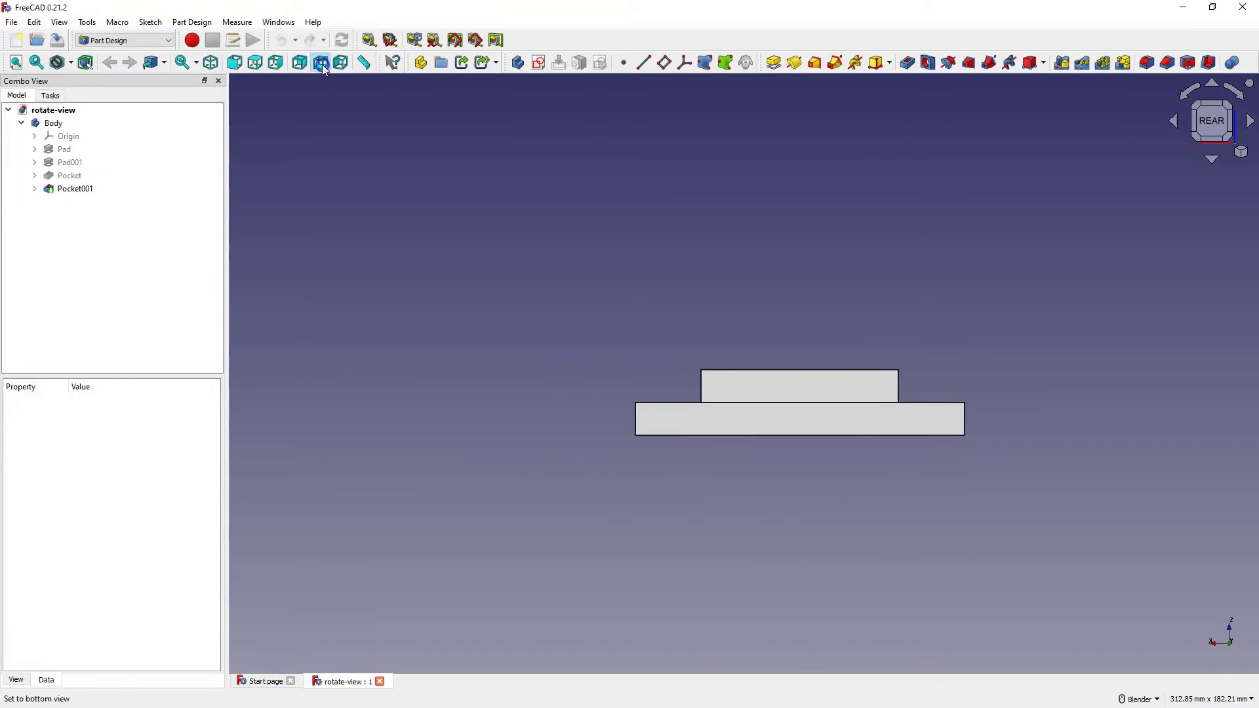
left_click(321, 62)
left_click(211, 62)
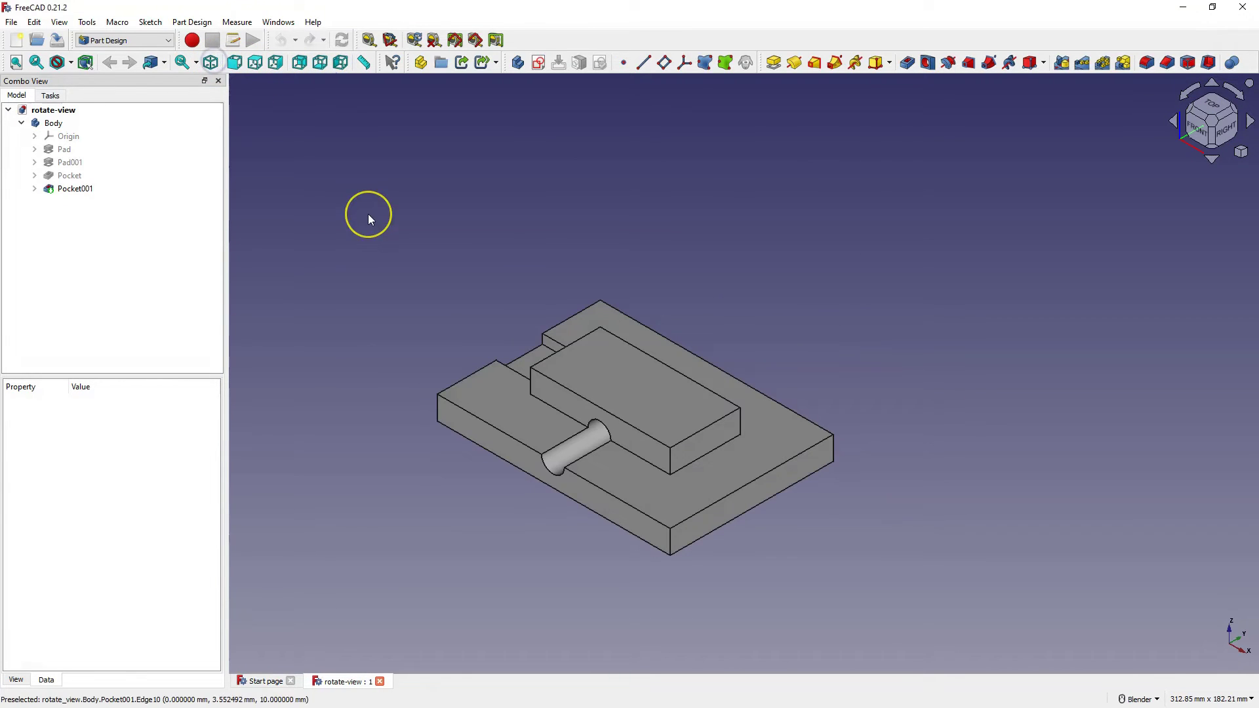
Step: Use the navigation cube for top and corner views, rotating each way, then return to isometric
left_click(1215, 111)
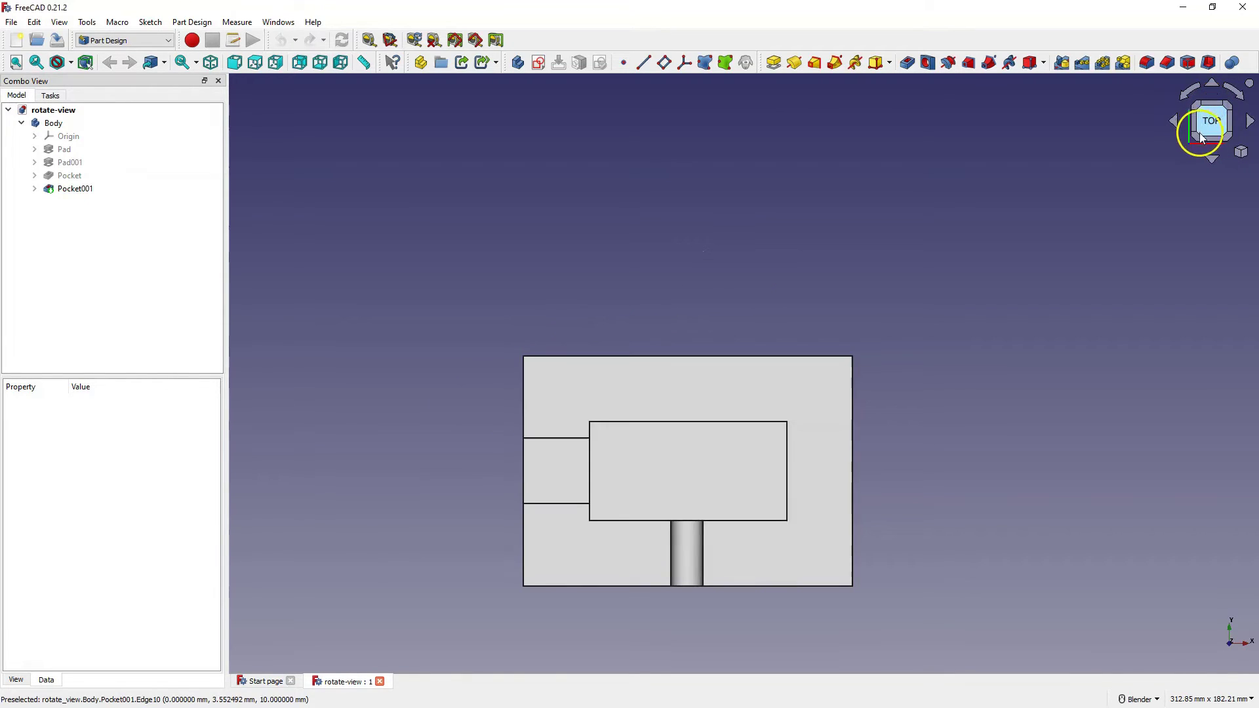
left_click(1194, 133)
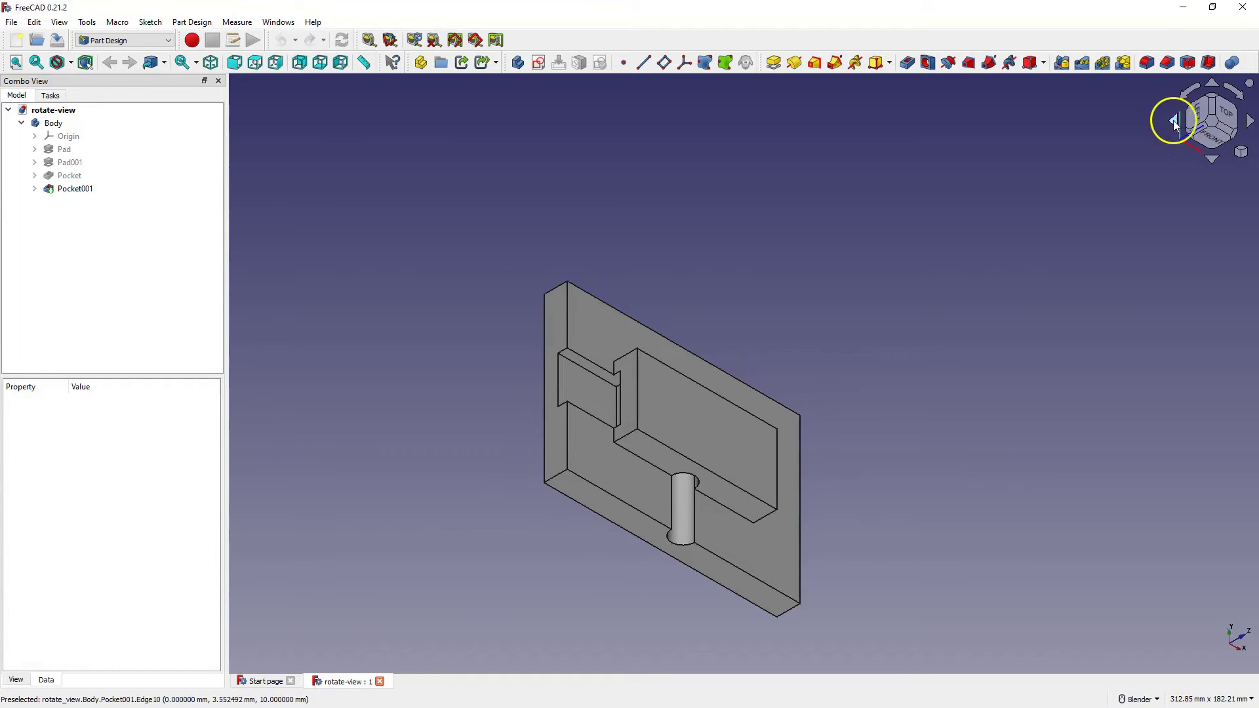
left_click(1195, 91)
left_click(1234, 90)
left_click(1175, 122)
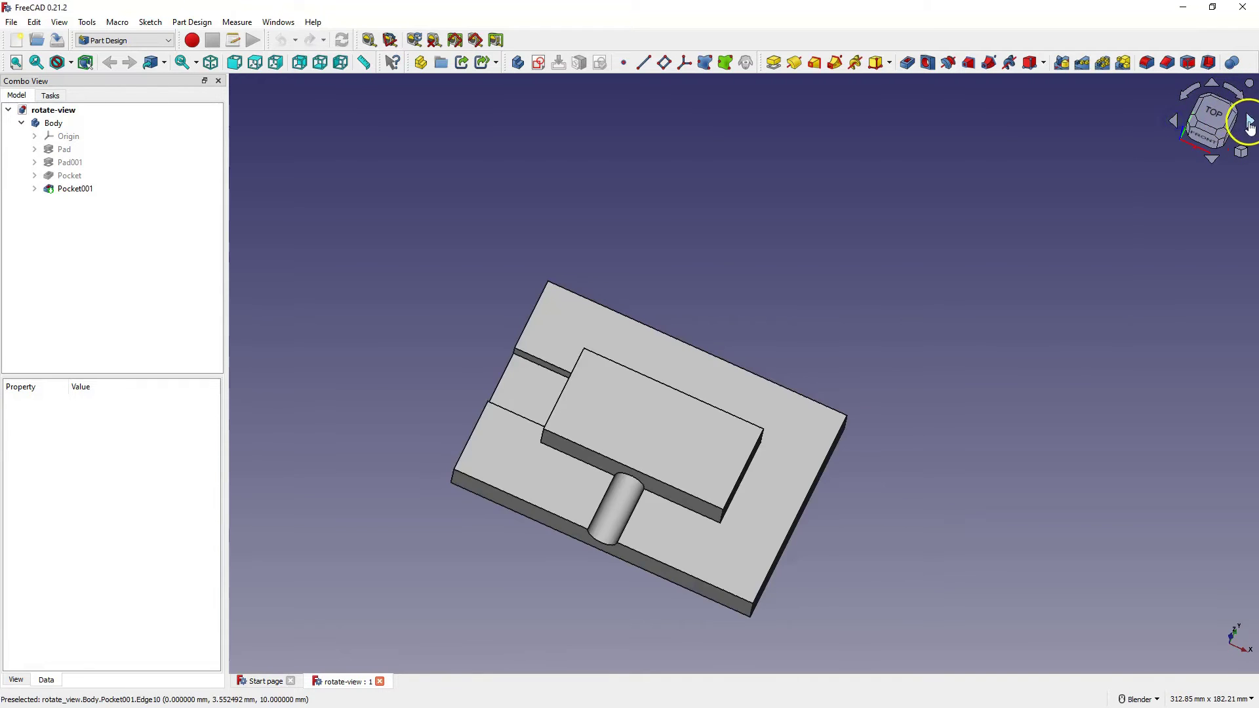
left_click(1248, 121)
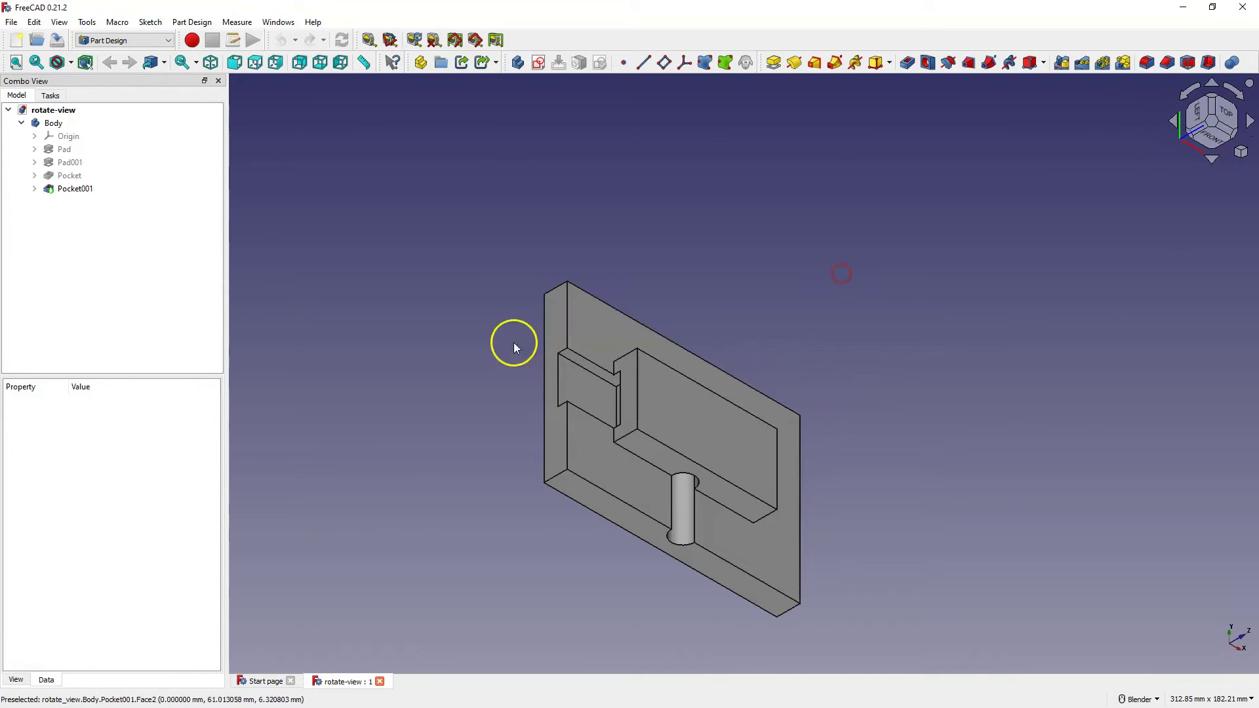
left_click(210, 62)
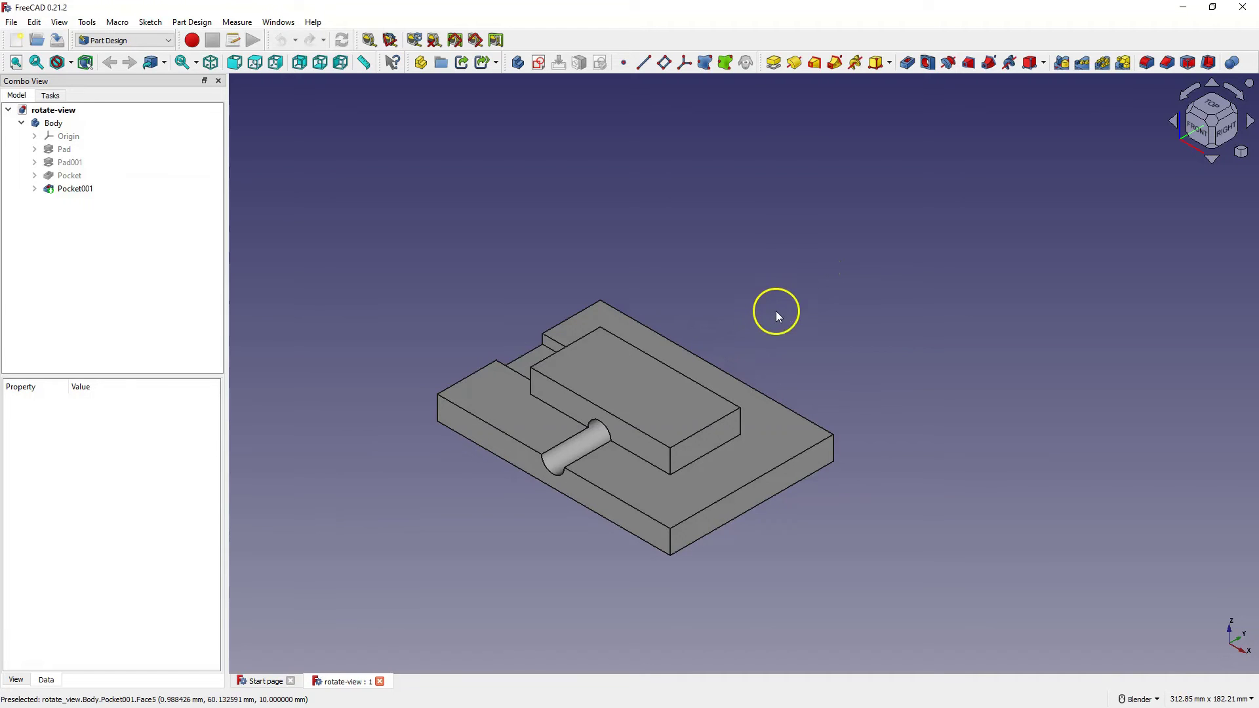
Step: Zoom and orbit onto the raised block and cylinder pocket, then freeze that view
scroll(777, 311, "up", 5)
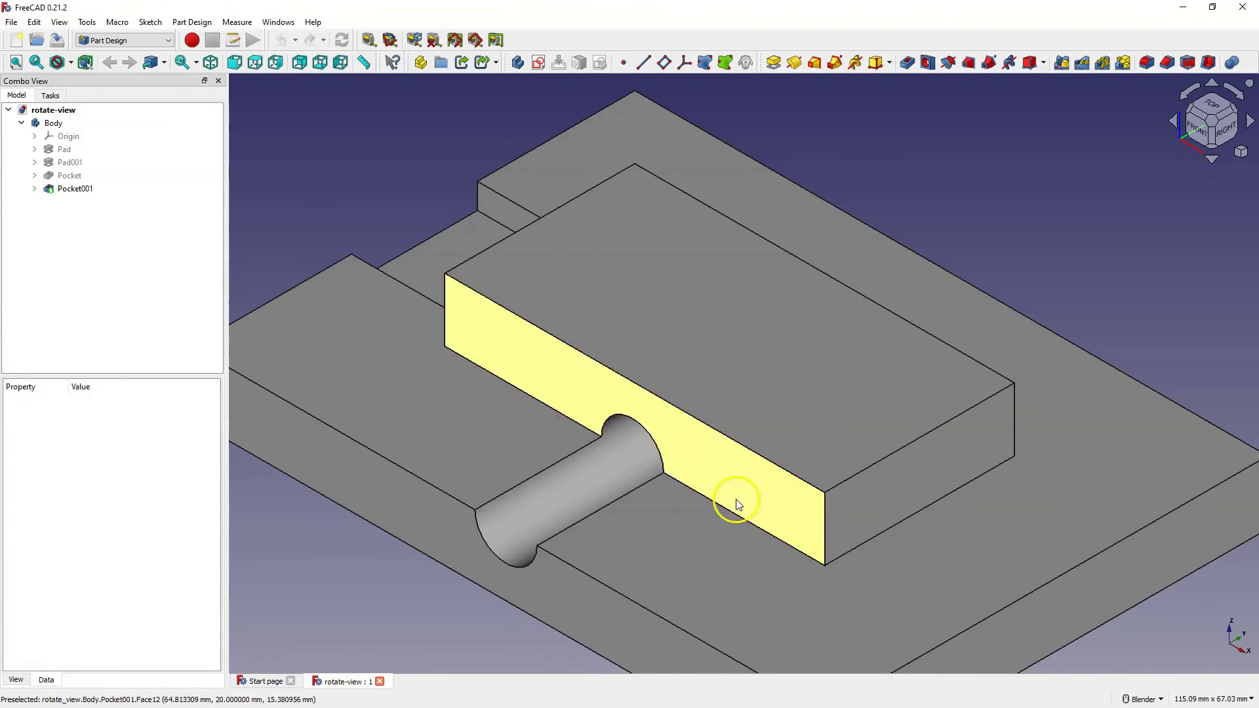
scroll(968, 354, "down", 5)
scroll(818, 329, "up", 7)
middle_click_drag(779, 338, 769, 303)
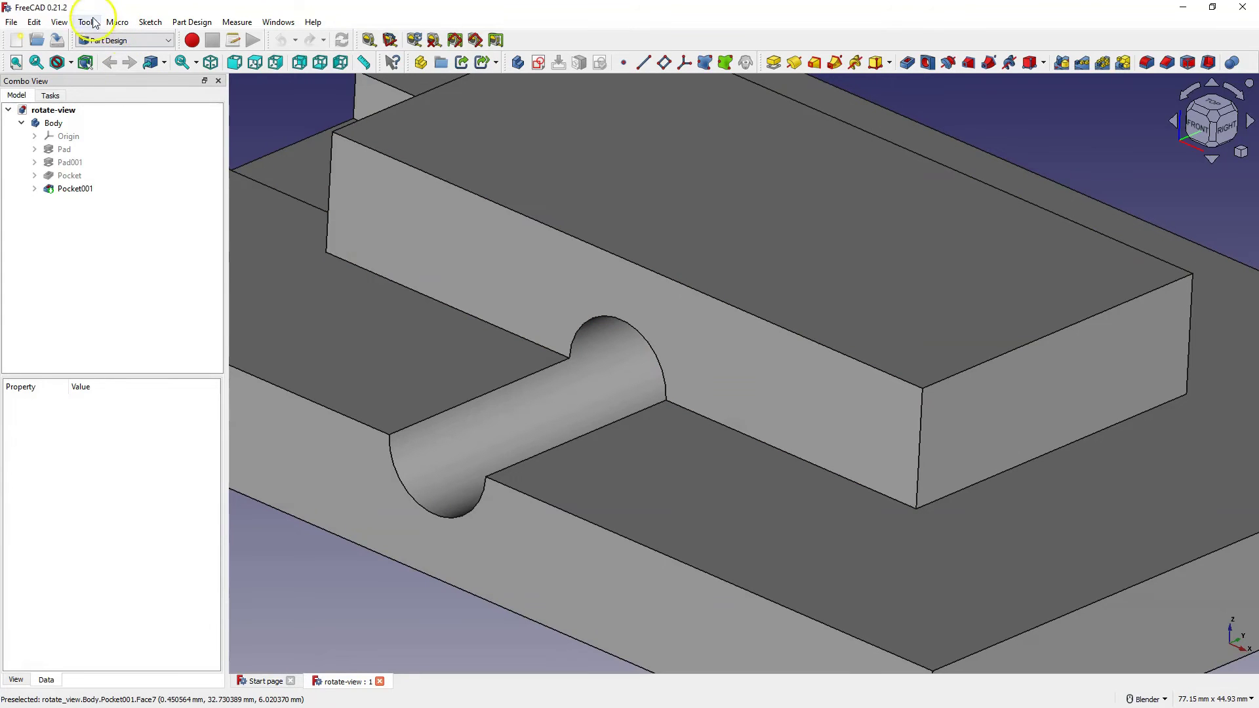
left_click(61, 23)
left_click(113, 116)
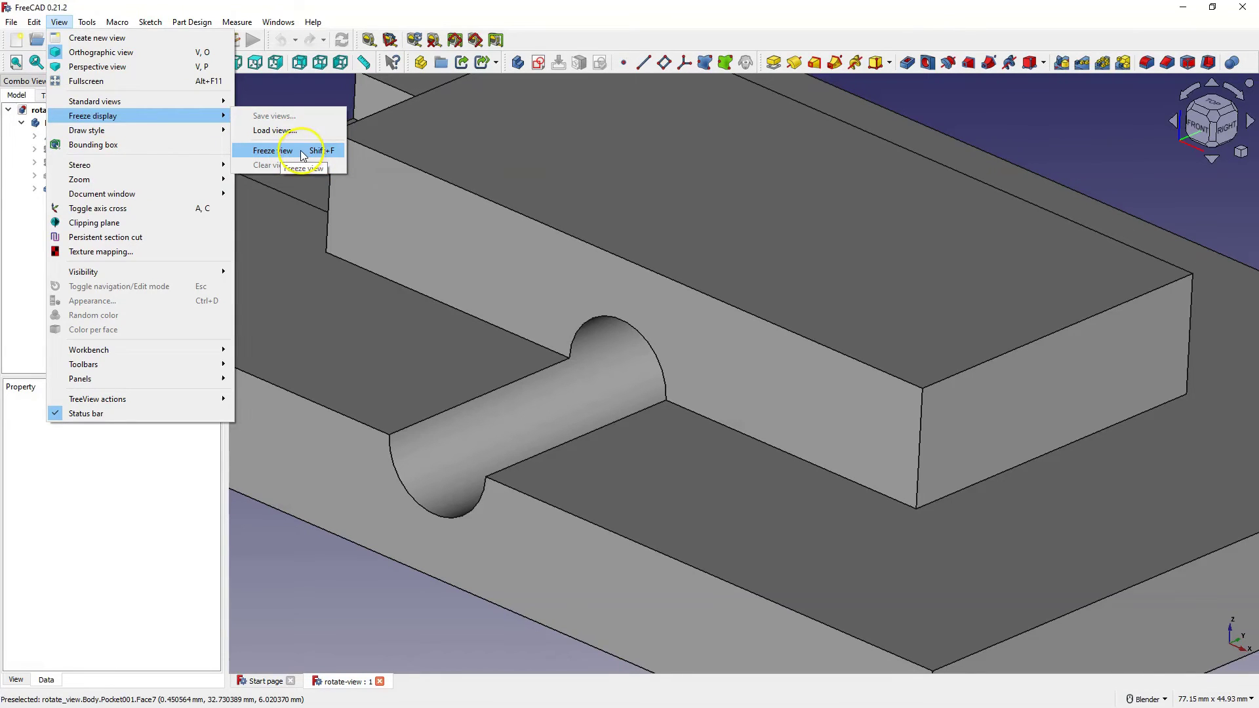
left_click(307, 152)
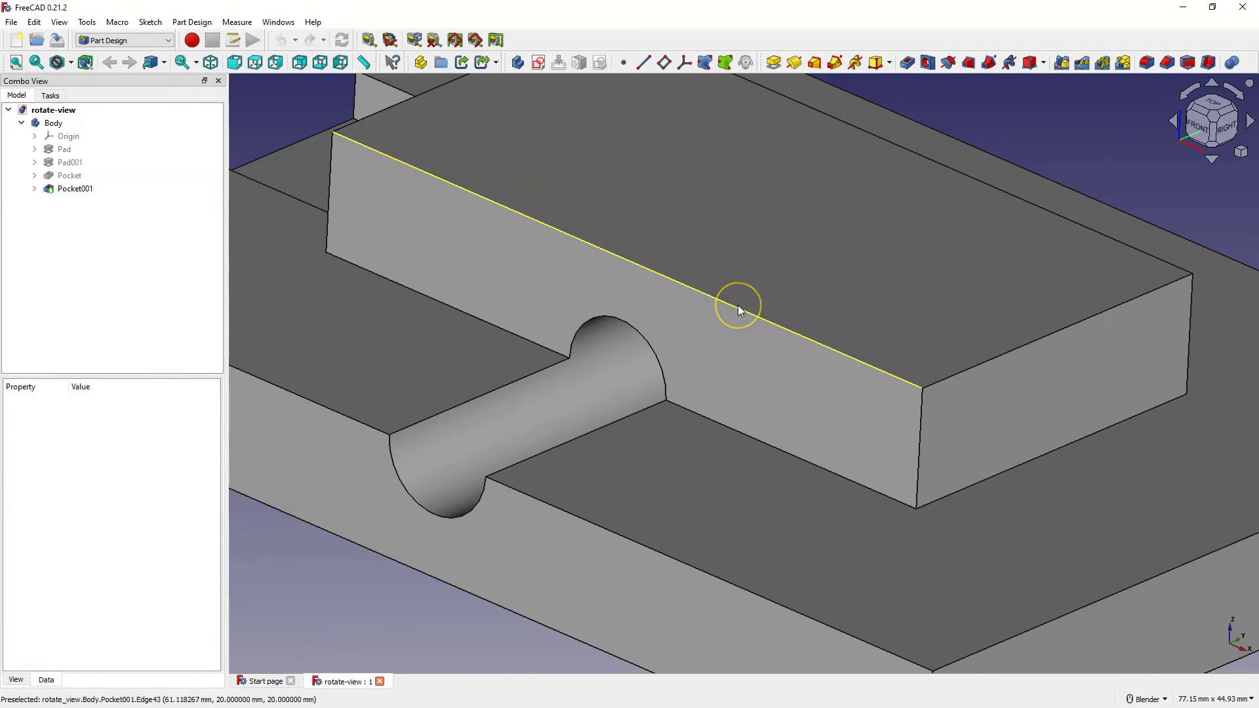
Step: Orbit away from the saved close-up, then recall it with Restore view 1
middle_click_drag(736, 301, 935, 391)
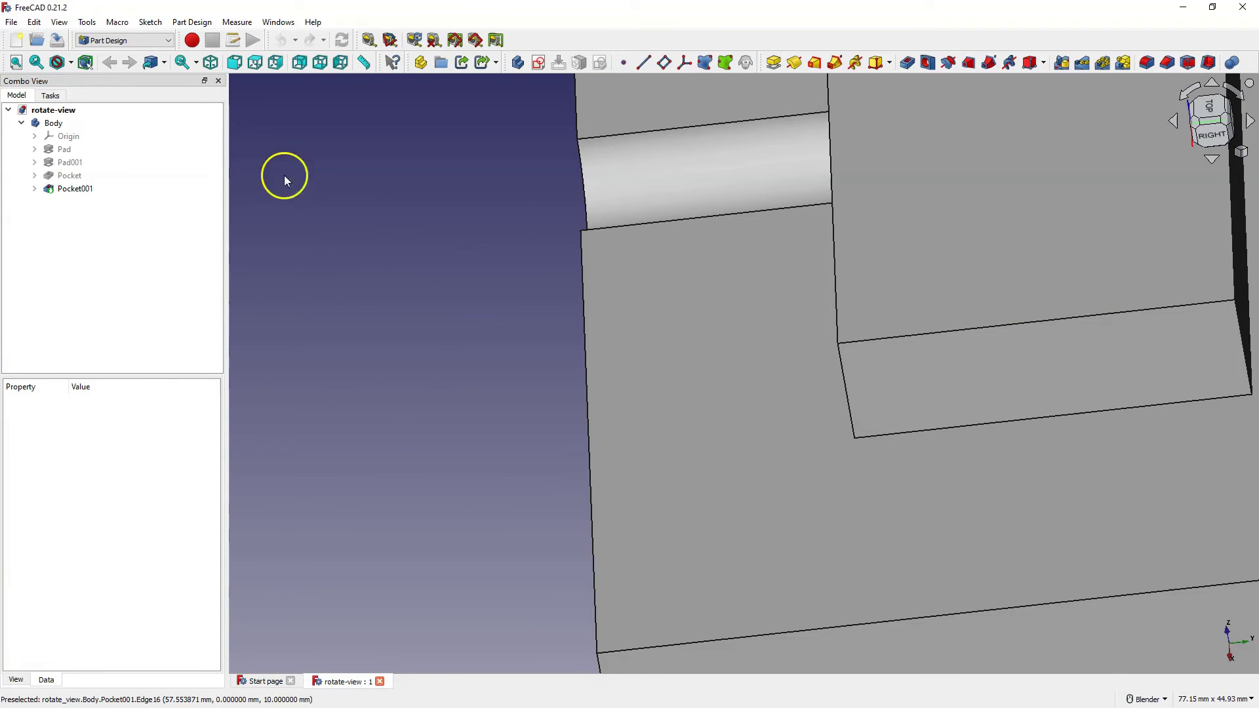
left_click(59, 22)
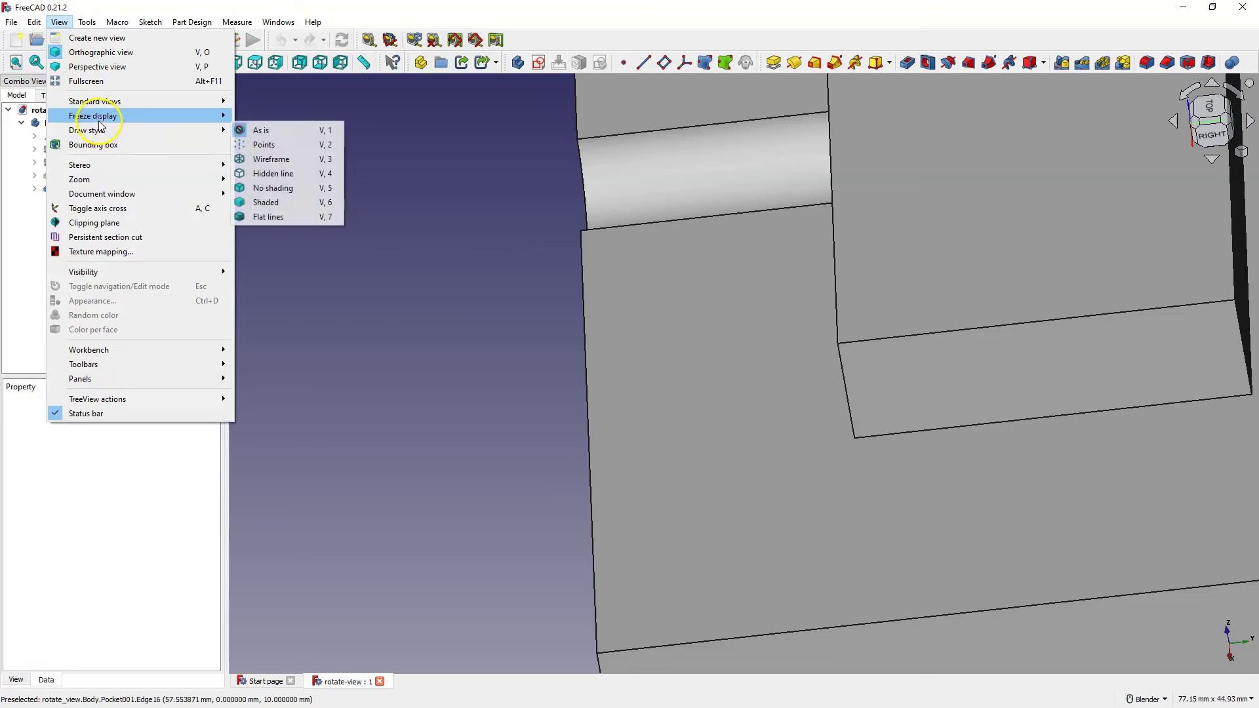
mouse_move(98, 116)
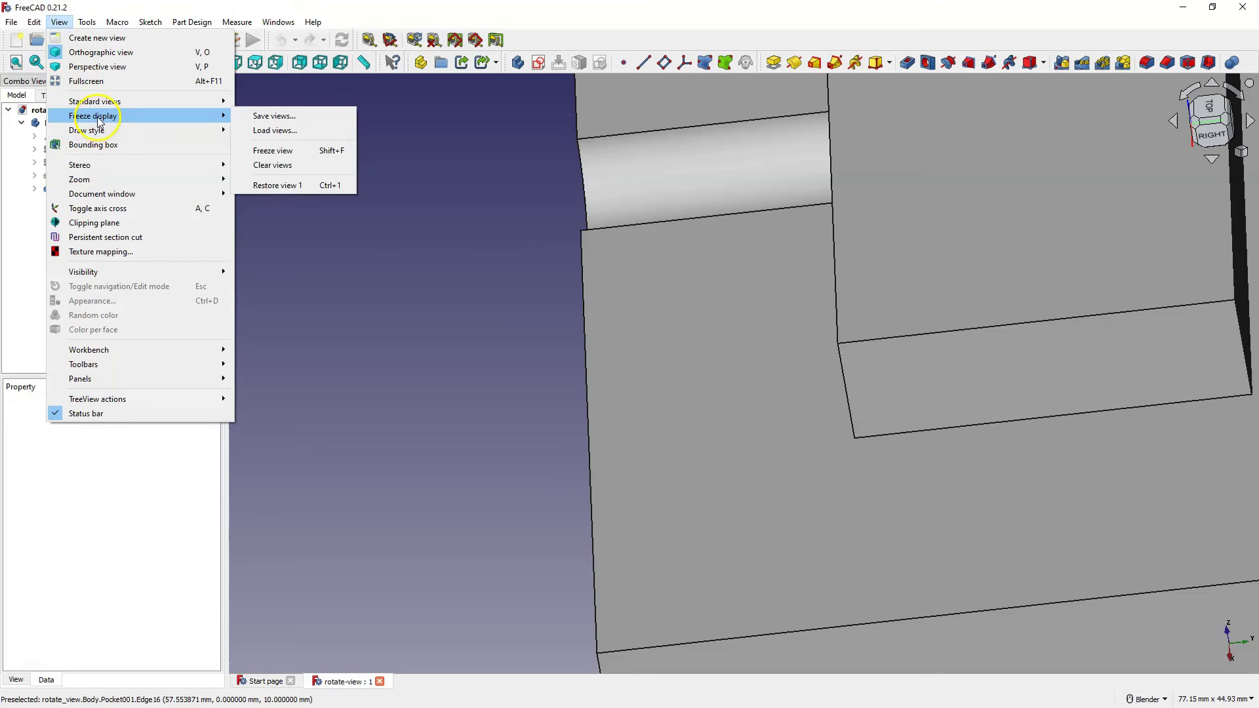
left_click(269, 185)
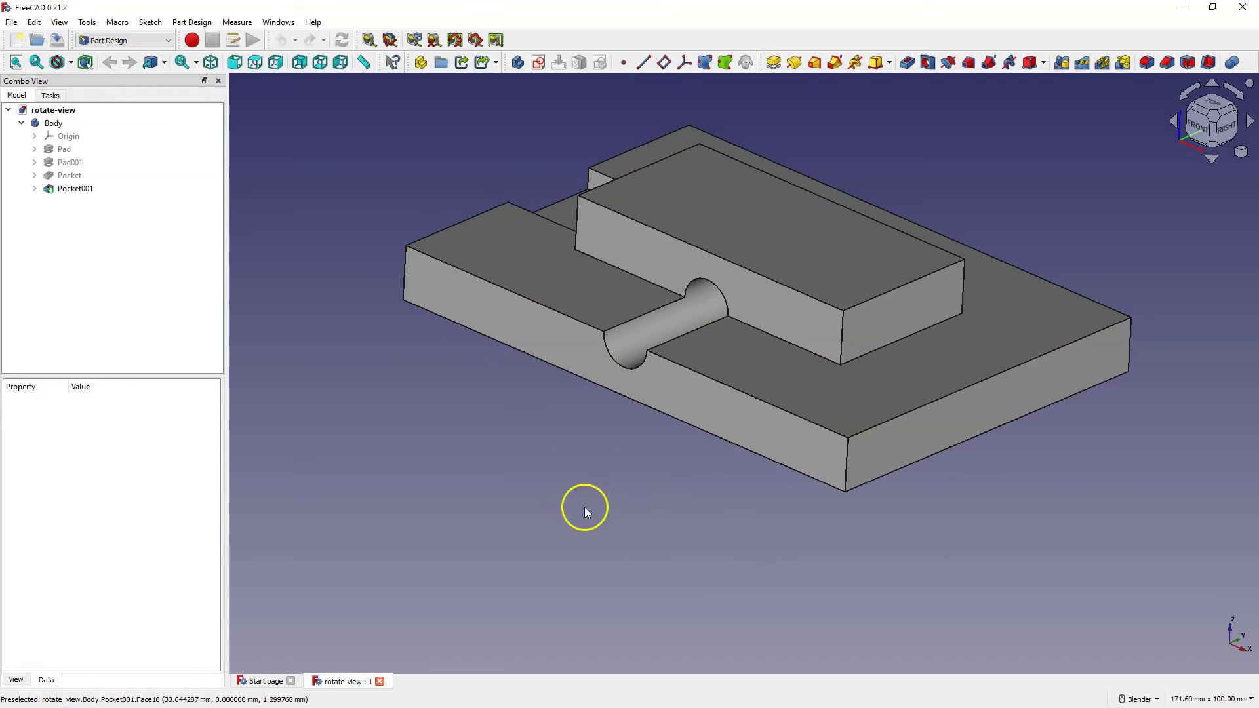
Step: Orbit and zoom in from the opposite side, then freeze it as the second view
middle_click_drag(589, 414, 815, 500)
scroll(786, 446, "down", 5)
scroll(492, 319, "up", 5)
scroll(492, 320, "up", 2)
scroll(674, 450, "up", 6)
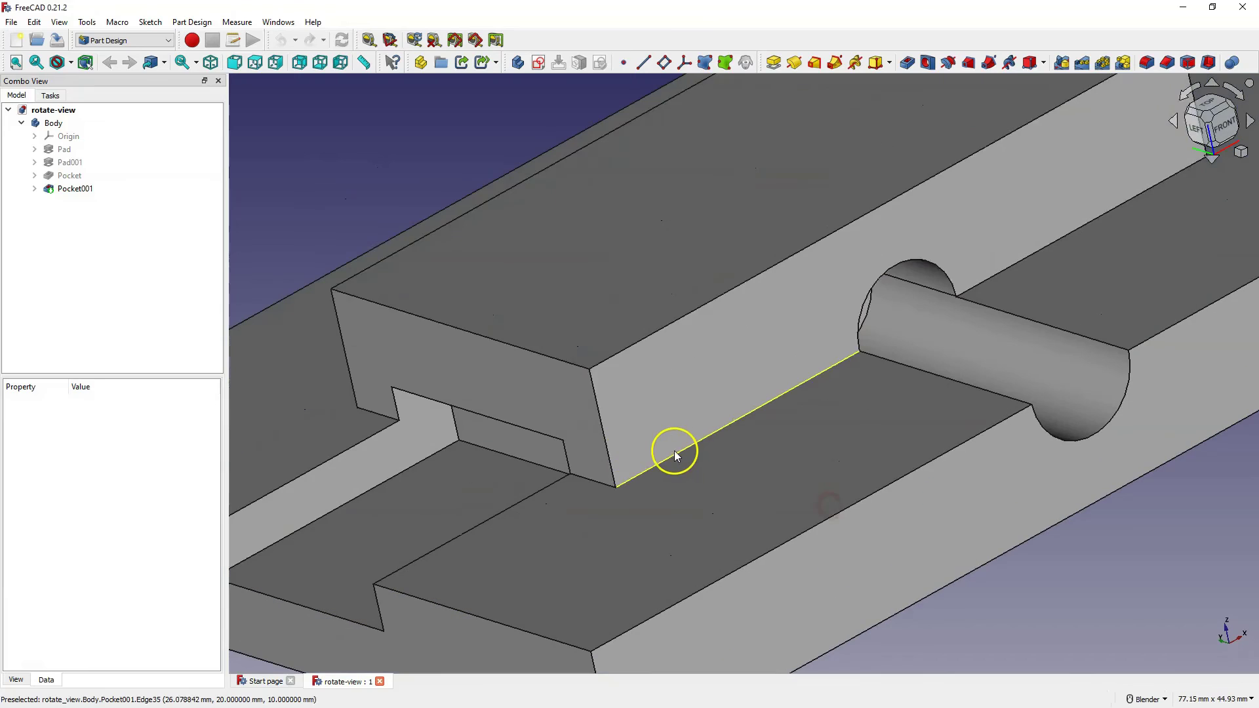
left_click(59, 22)
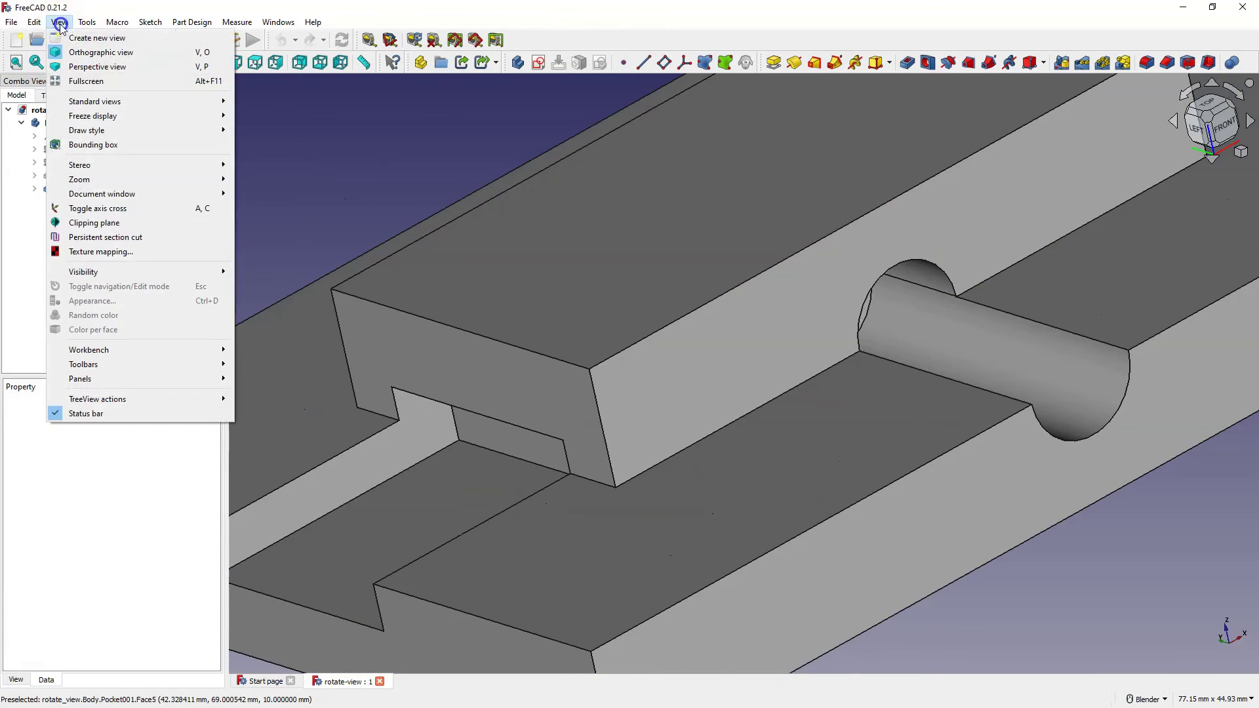
left_click(95, 120)
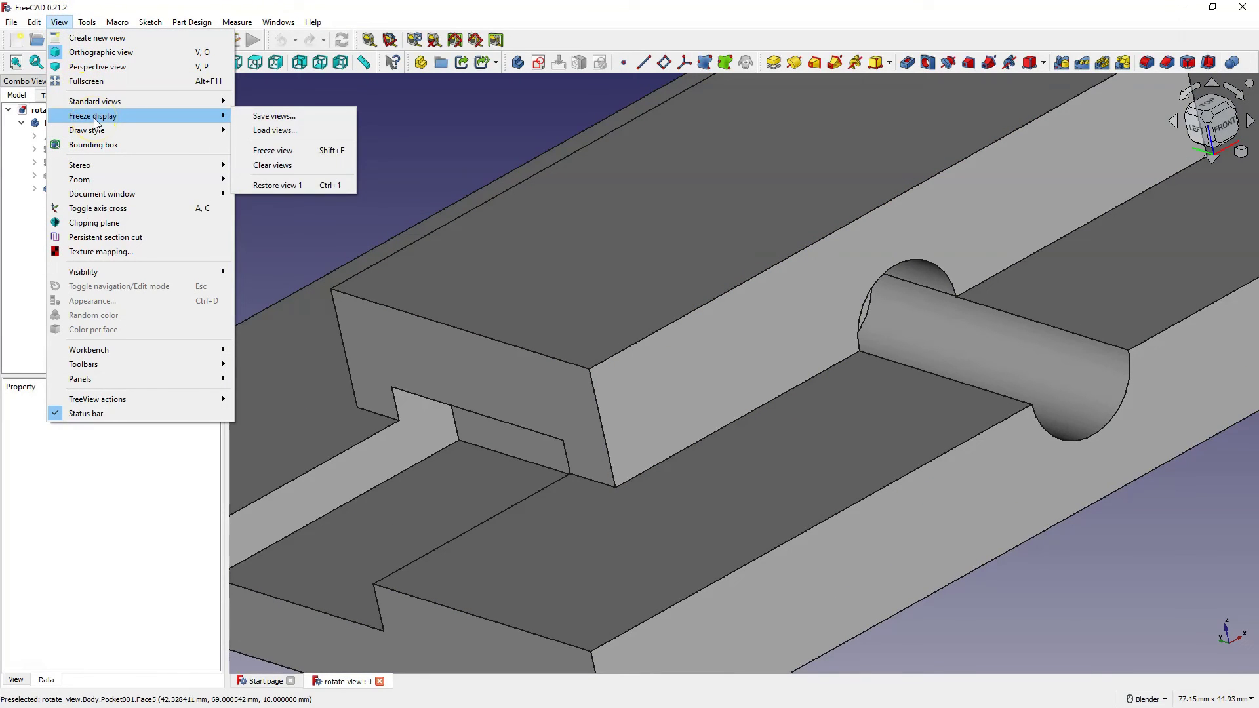
left_click(299, 157)
Step: Orbit to a low front view, then jump back with Restore view 1
scroll(781, 284, "up", 3)
scroll(775, 273, "down", 5)
middle_click_drag(776, 273, 759, 443)
scroll(1062, 352, "up", 3)
scroll(1063, 354, "down", 6)
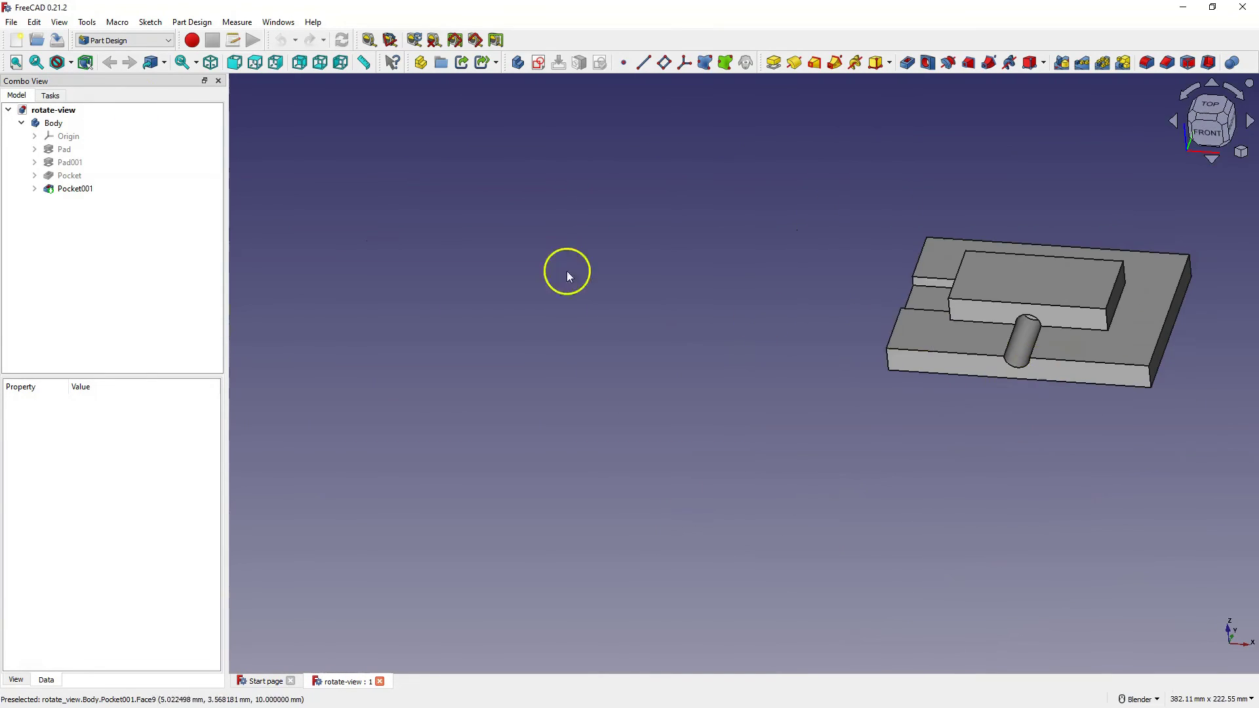
left_click(59, 21)
mouse_move(122, 118)
left_click(281, 185)
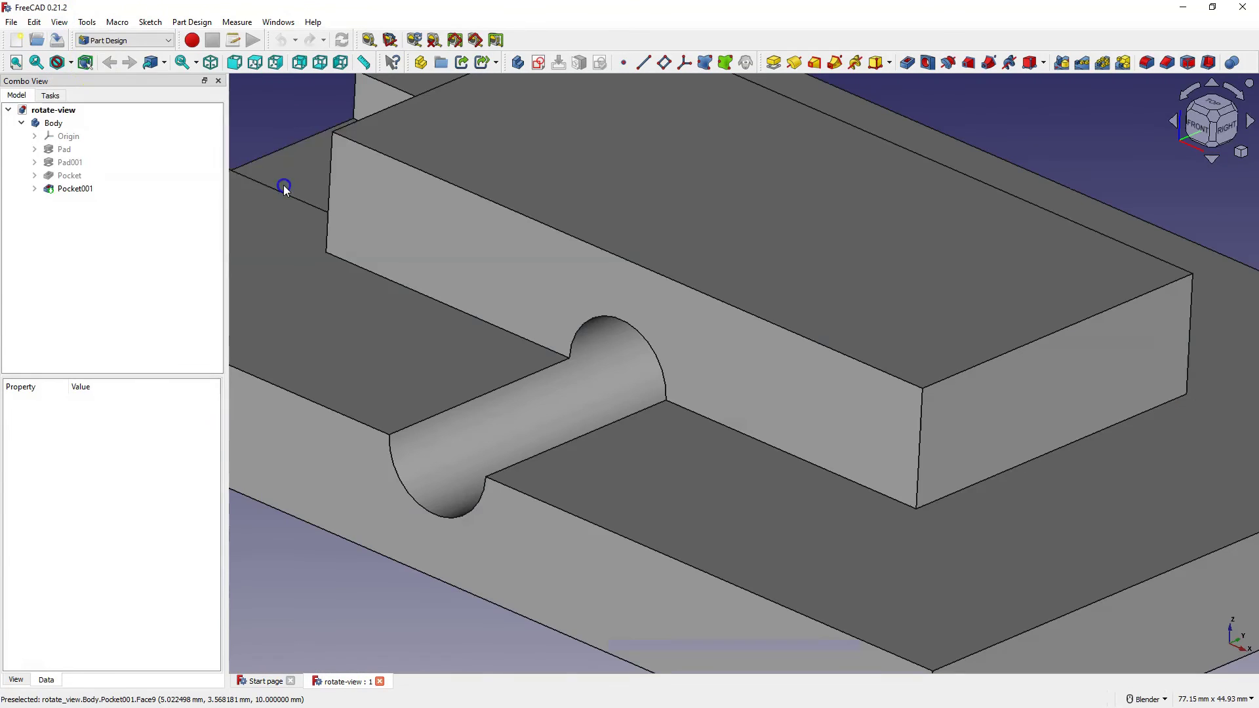
Step: Switch to the second frozen close-up with Restore view 2
left_click(59, 22)
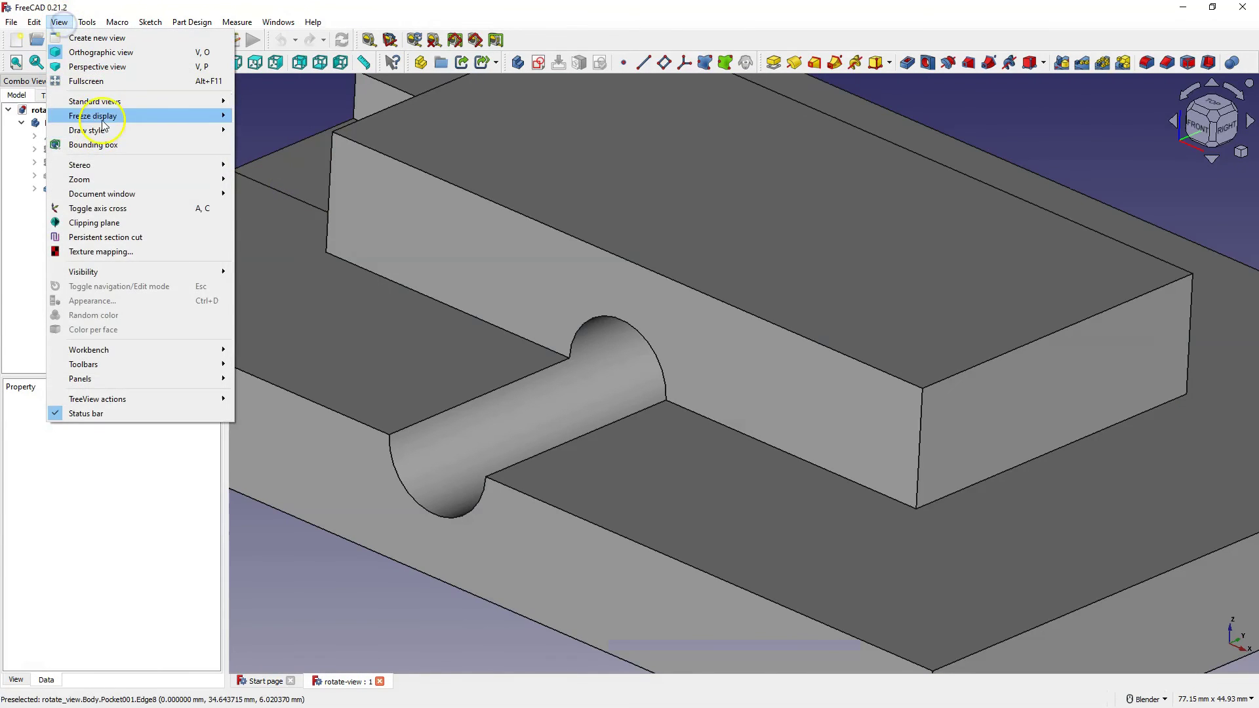
mouse_move(118, 116)
left_click(278, 200)
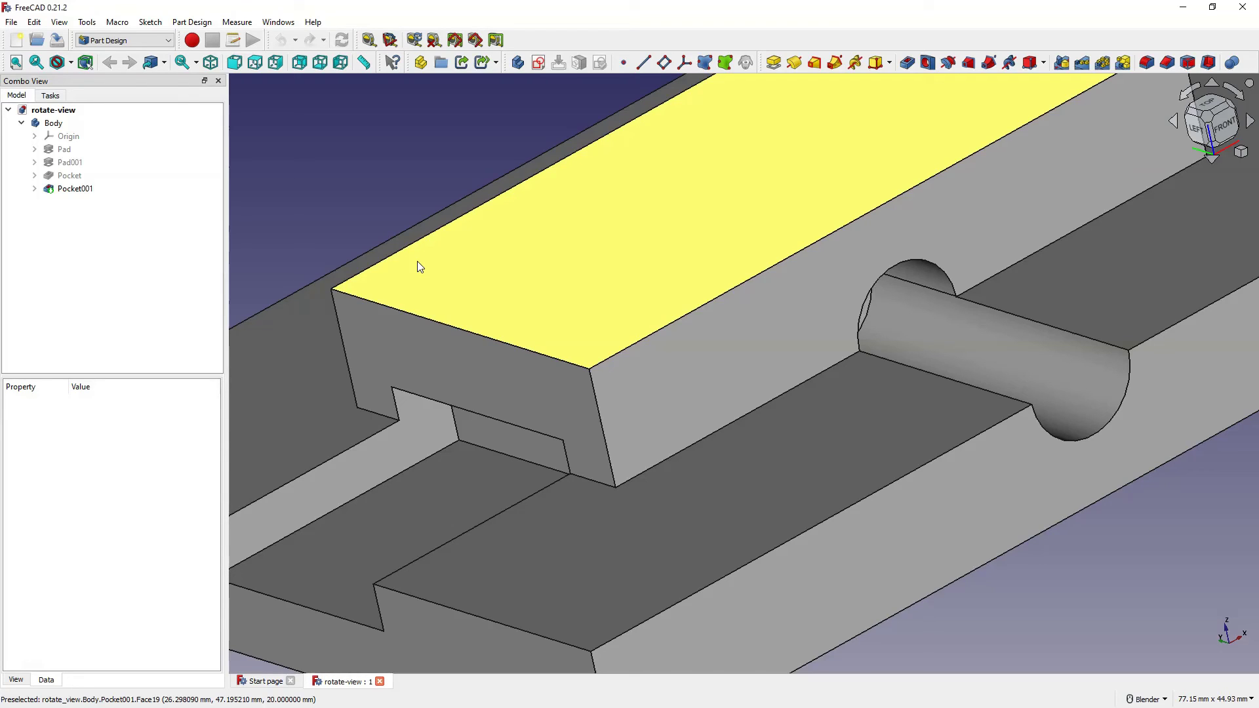
key("0")
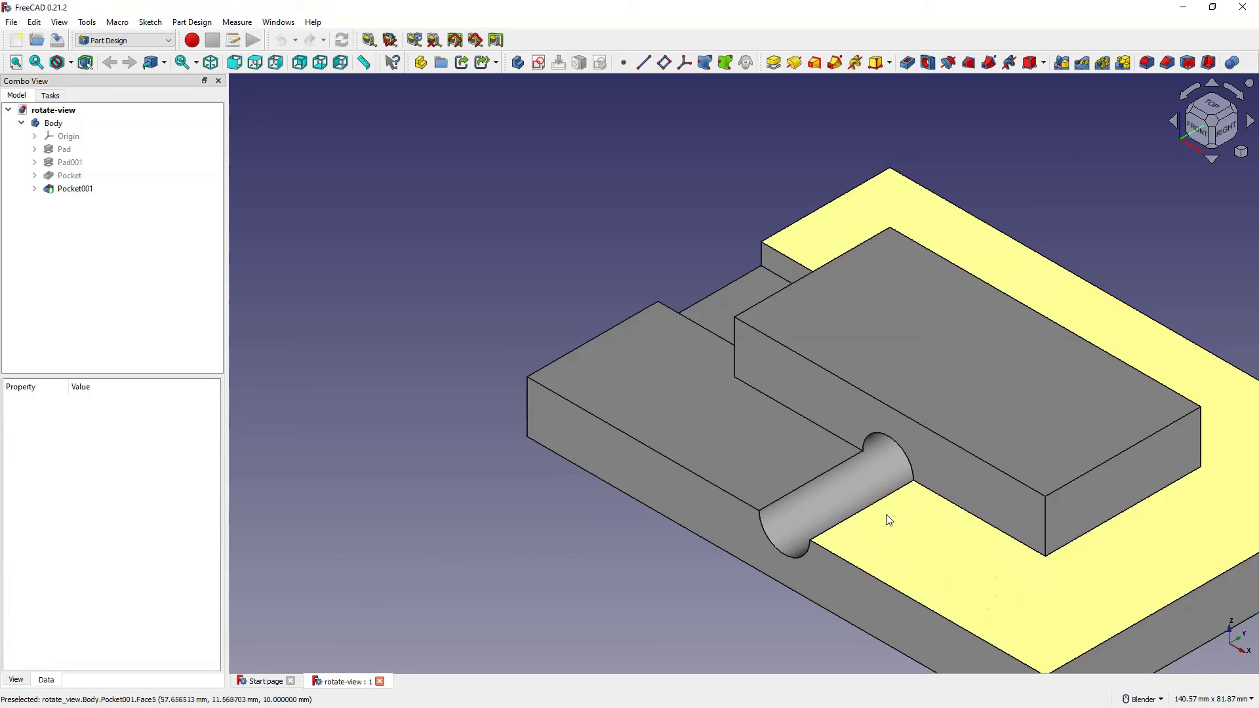
left_click(1126, 699)
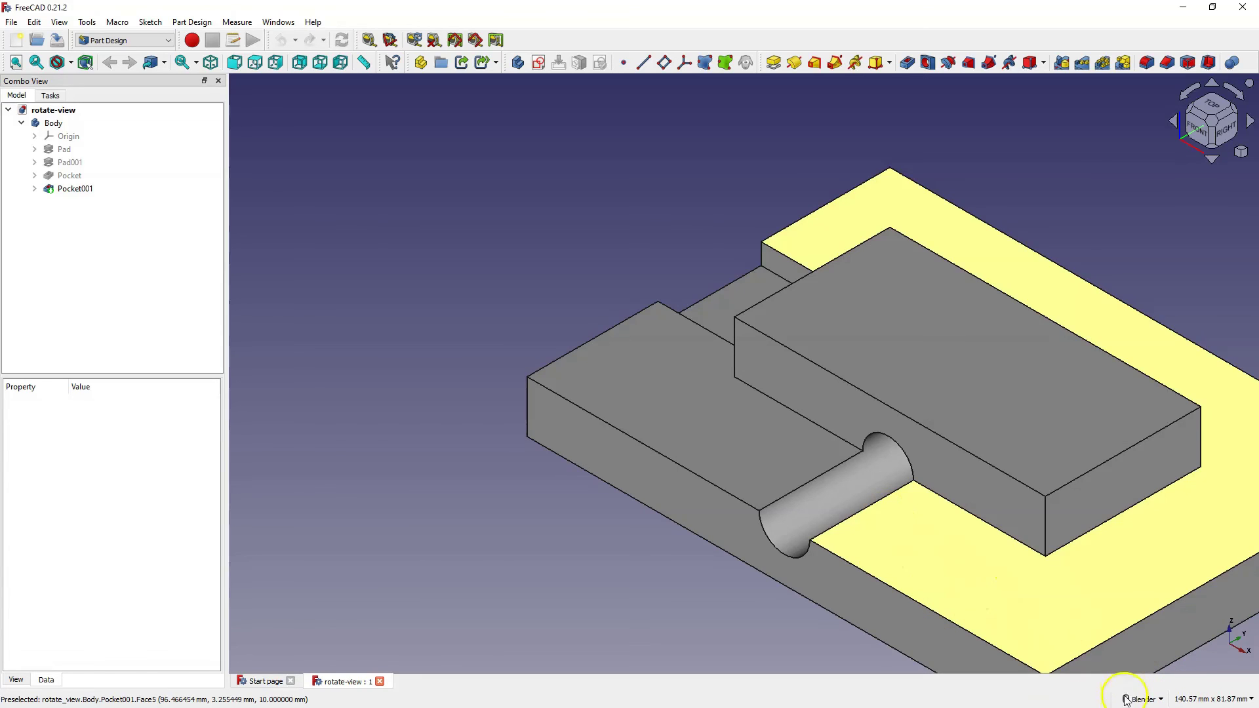